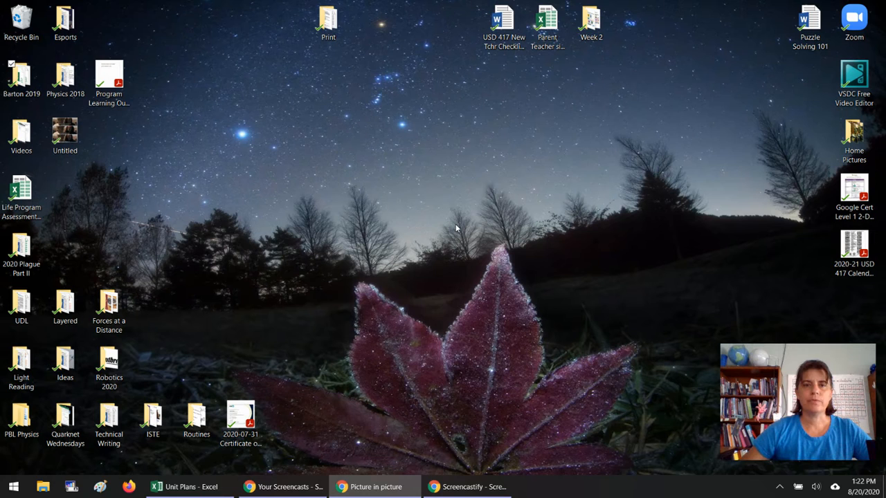
# - Launch Vernier Graphical Analysis, start a new Manual Entry experiment, and maximize its window
pyautogui.click(14, 487)
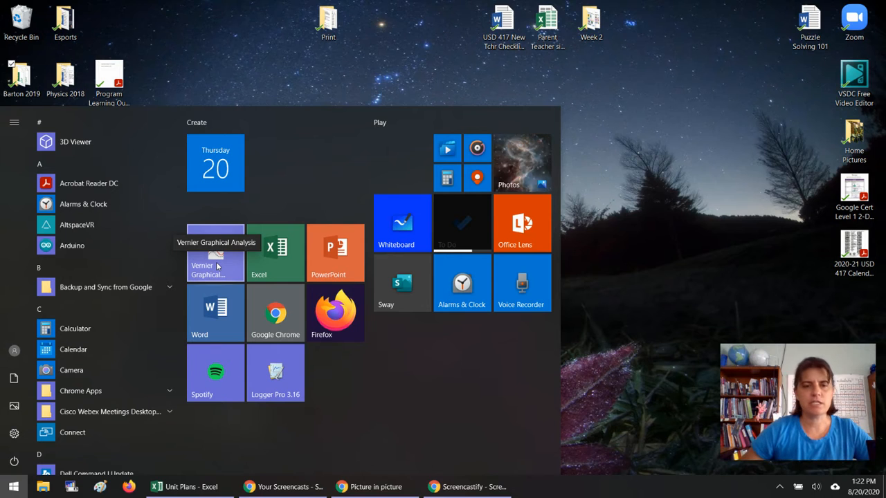
pyautogui.click(217, 265)
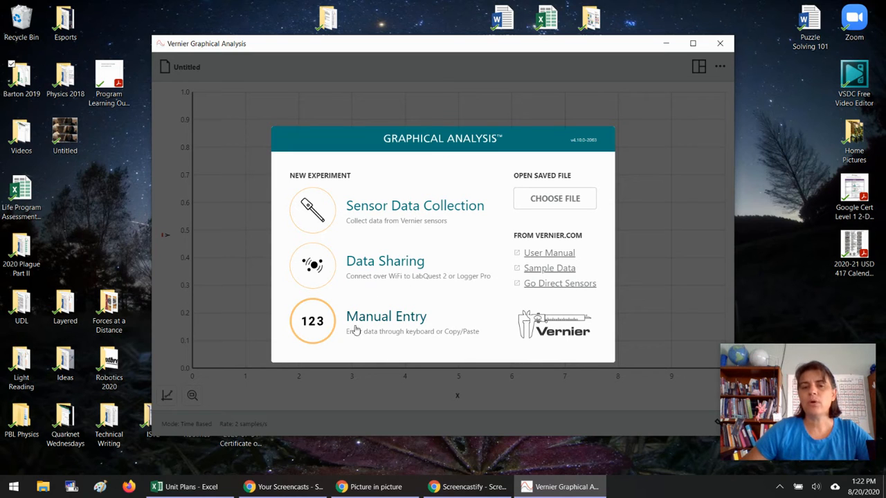
pyautogui.click(379, 330)
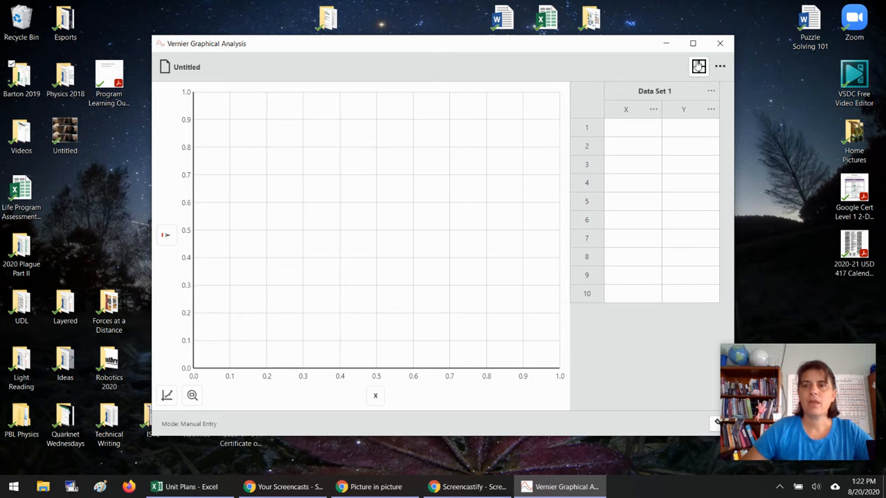
pyautogui.click(693, 43)
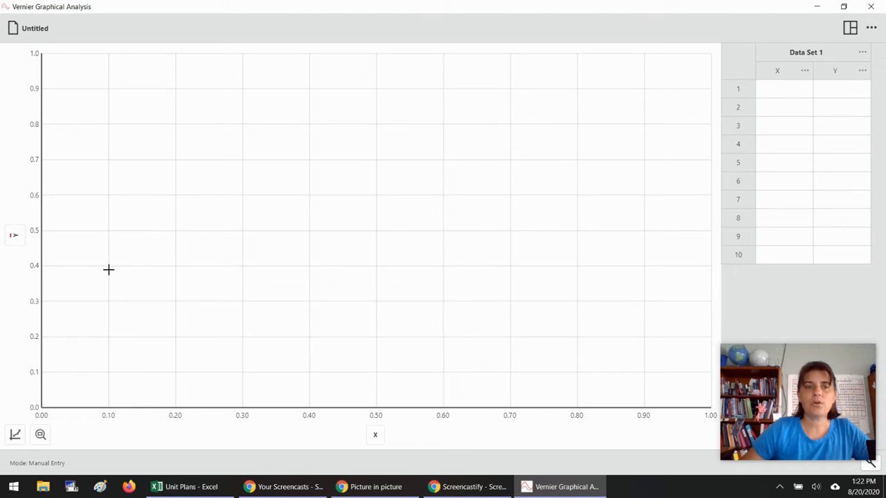
# - Rename the X column to Diameter with units of cm
pyautogui.click(804, 71)
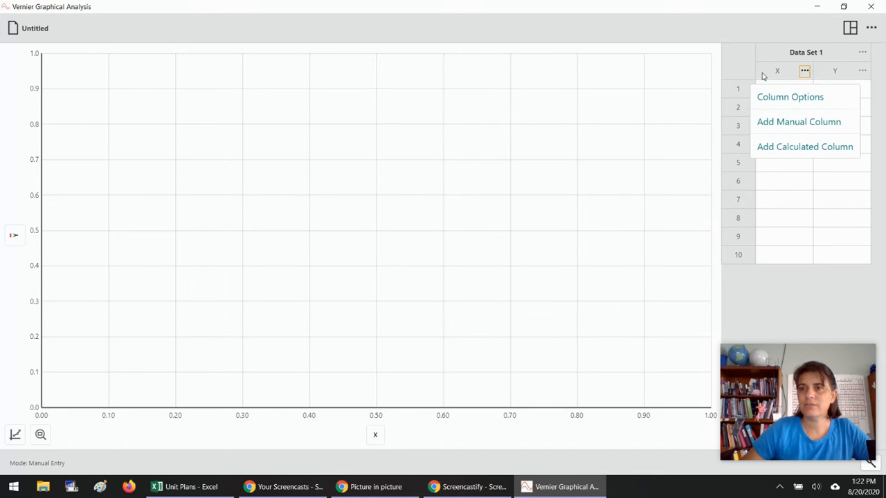
pyautogui.click(794, 99)
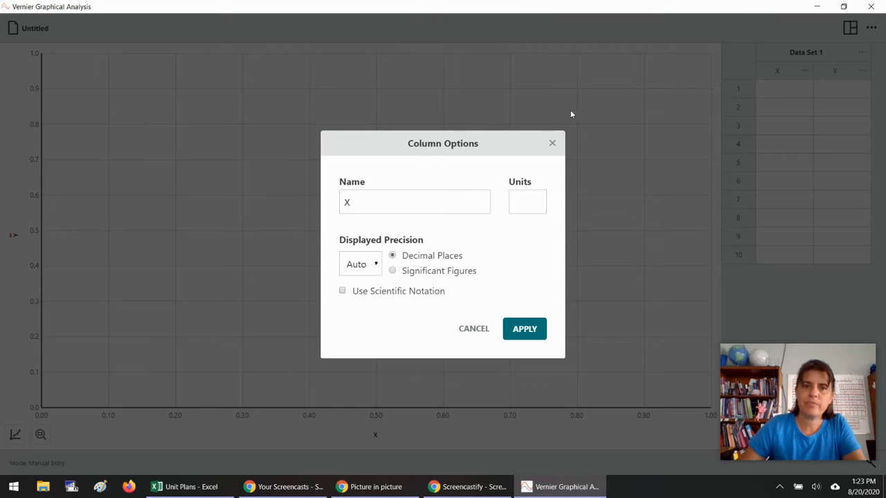
pyautogui.click(366, 210)
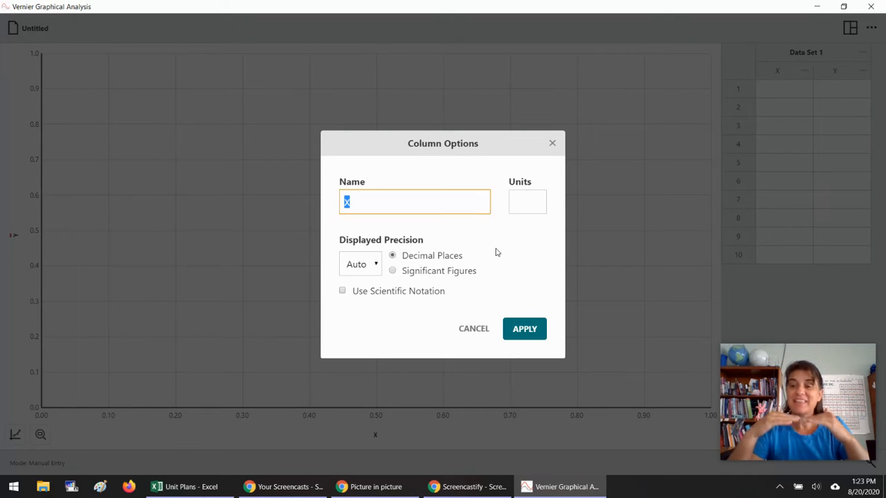
pyautogui.write('Dis')
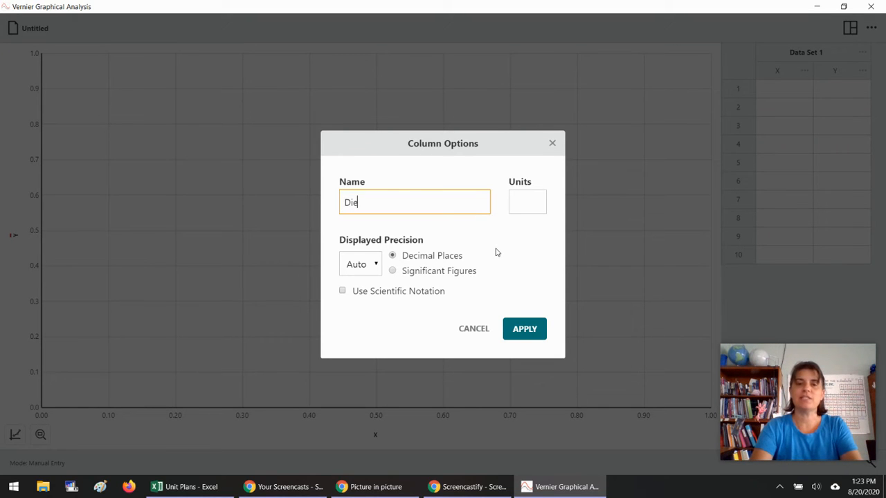
pyautogui.write('meter')
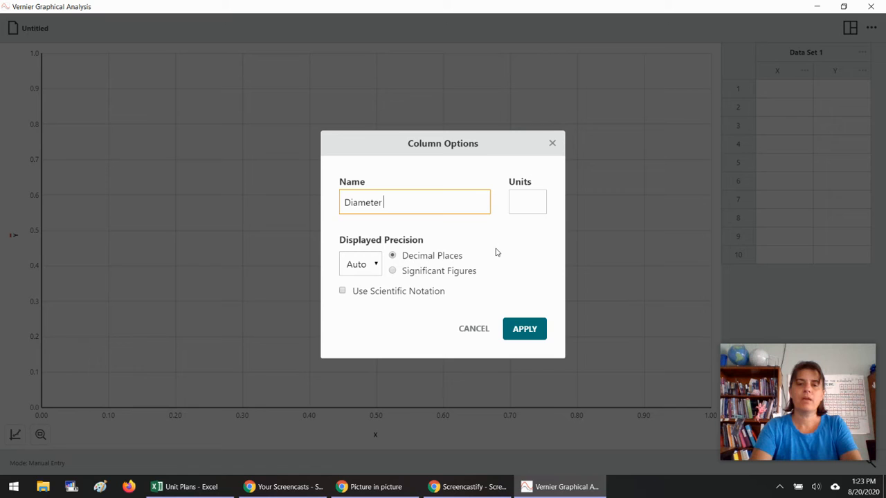
pyautogui.press('Tab')
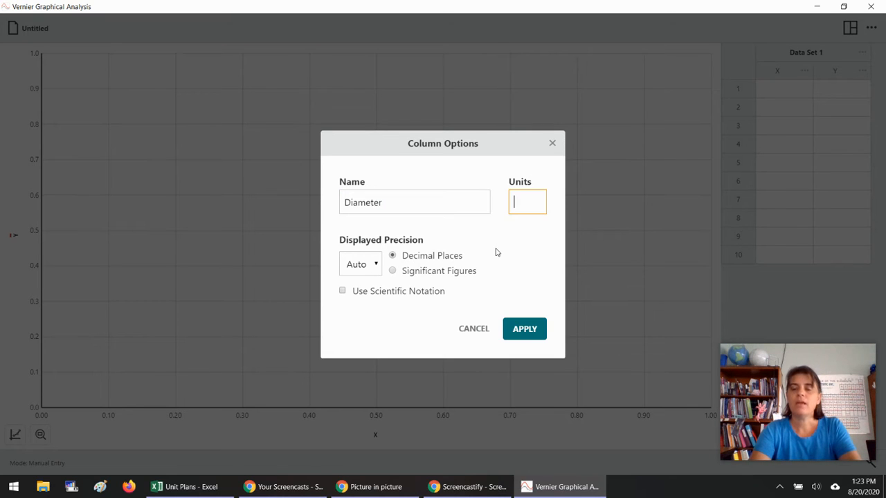
pyautogui.write('cm')
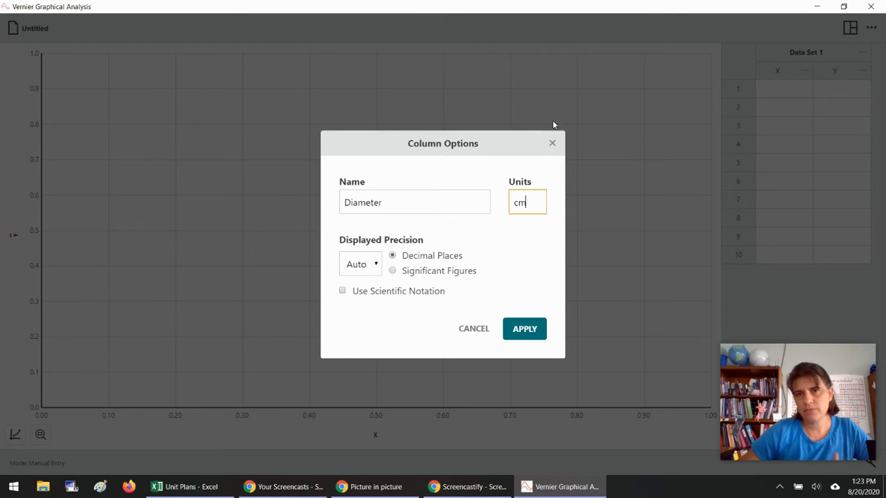
pyautogui.click(526, 329)
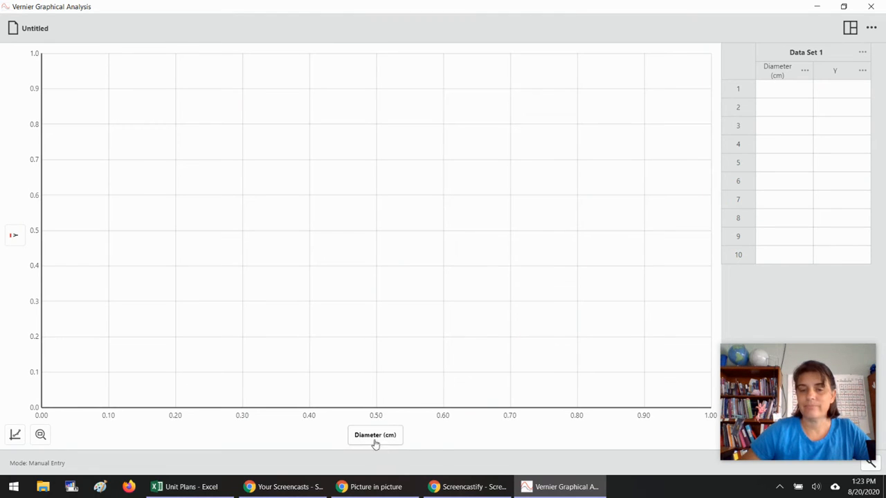
# - Rename the Y column to Circumference with units of cm
pyautogui.click(862, 70)
pyautogui.click(807, 101)
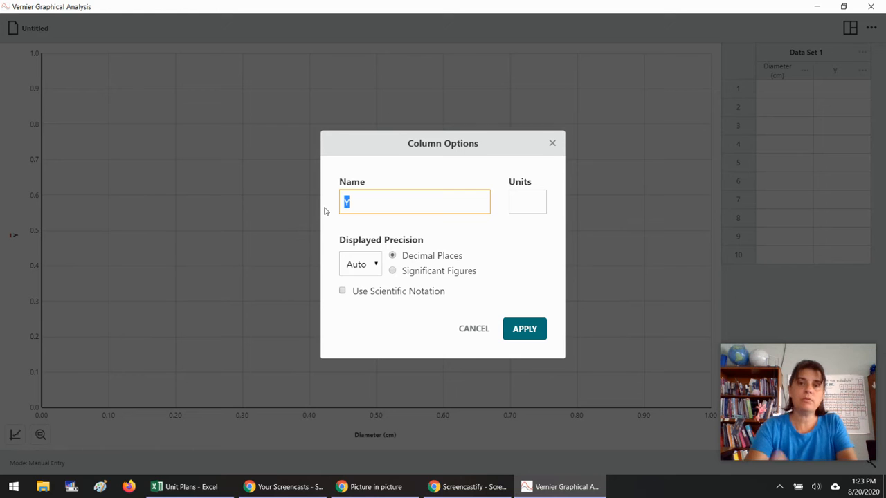
pyautogui.write('Circumference')
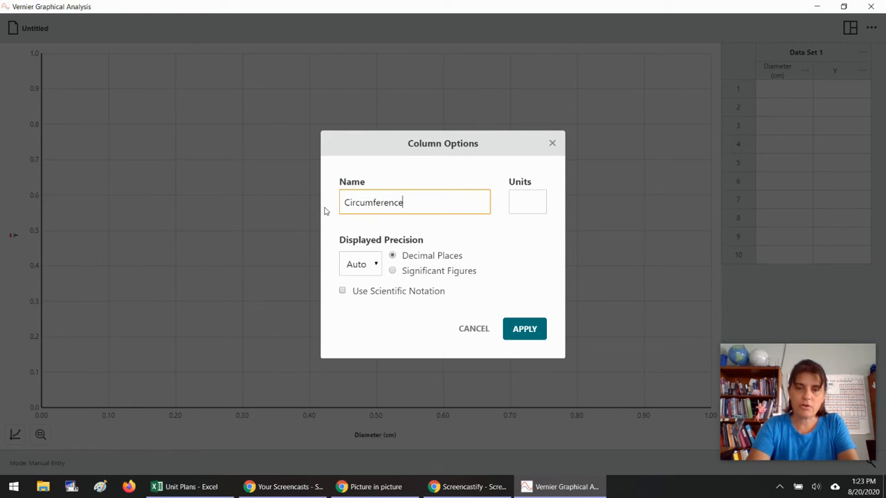
pyautogui.press('Tab')
pyautogui.write('cm')
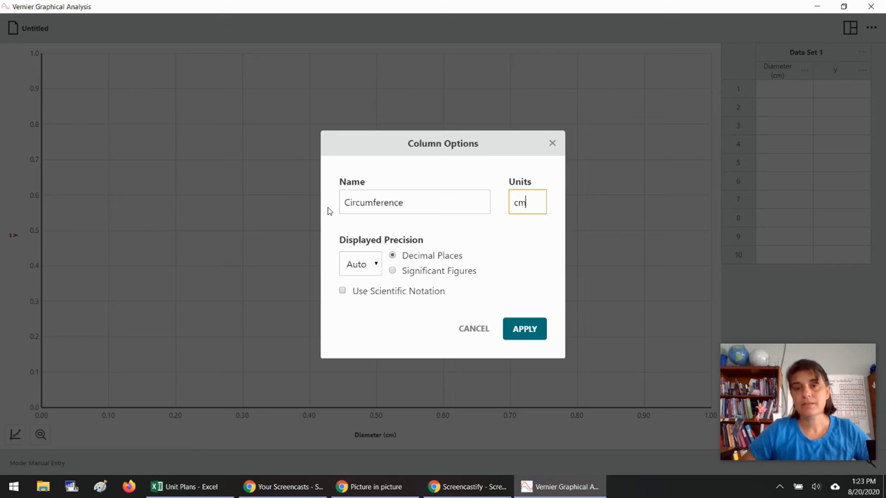
pyautogui.click(529, 327)
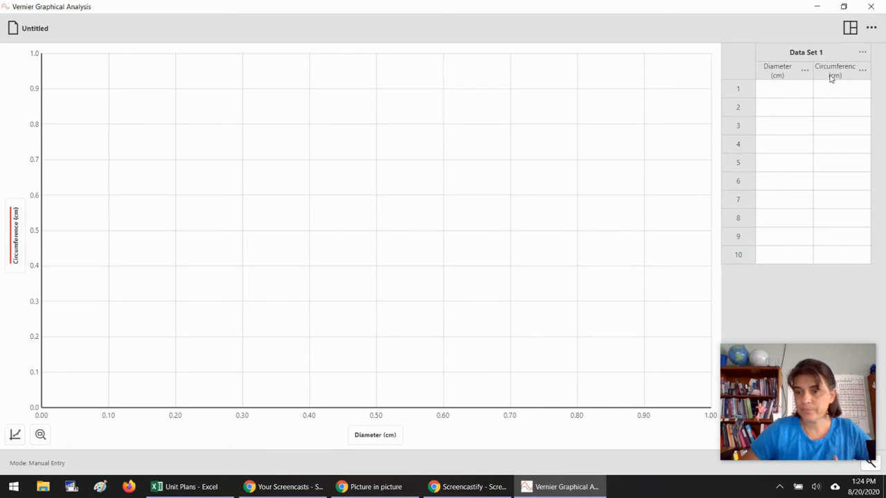
pyautogui.click(34, 29)
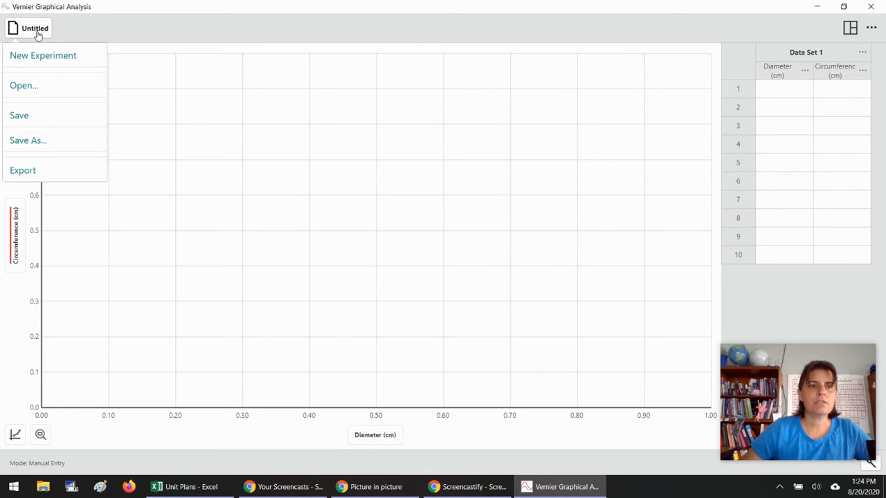
pyautogui.click(61, 31)
pyautogui.click(245, 118)
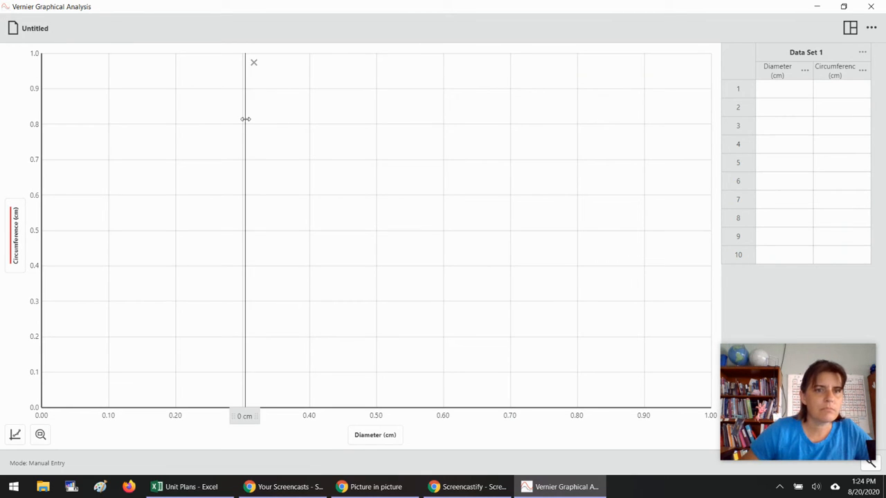
pyautogui.click(246, 119)
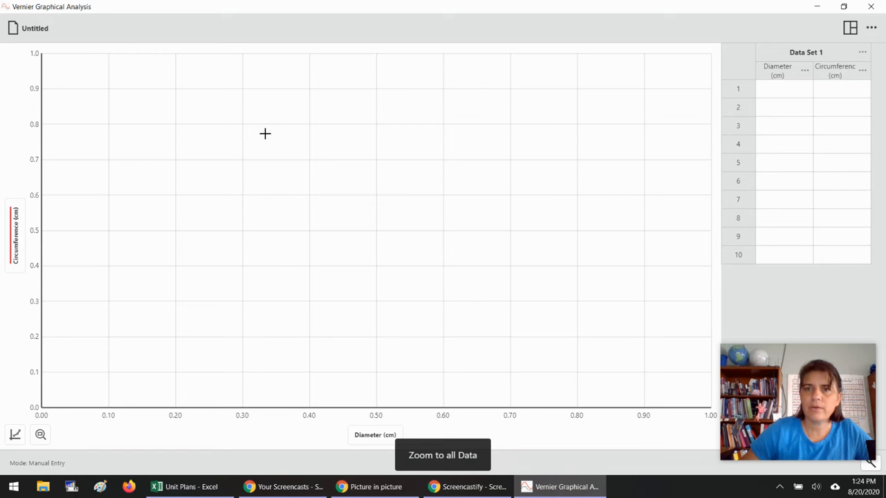
pyautogui.click(17, 437)
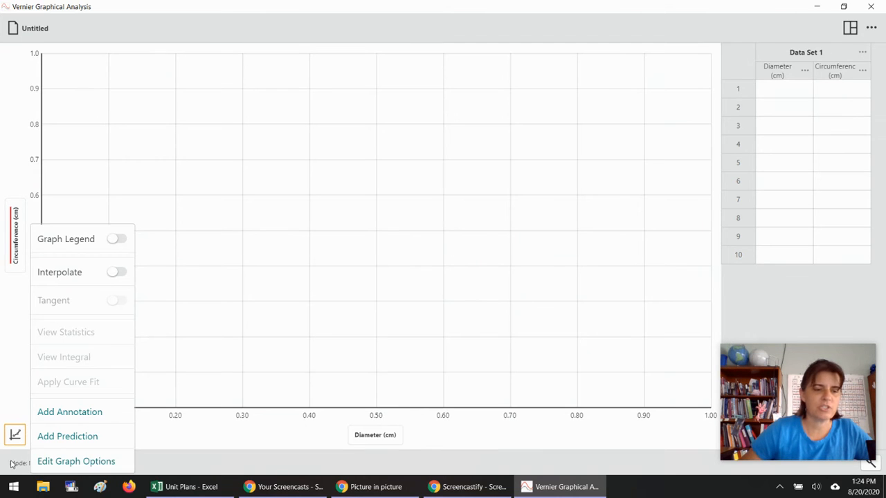
pyautogui.click(193, 364)
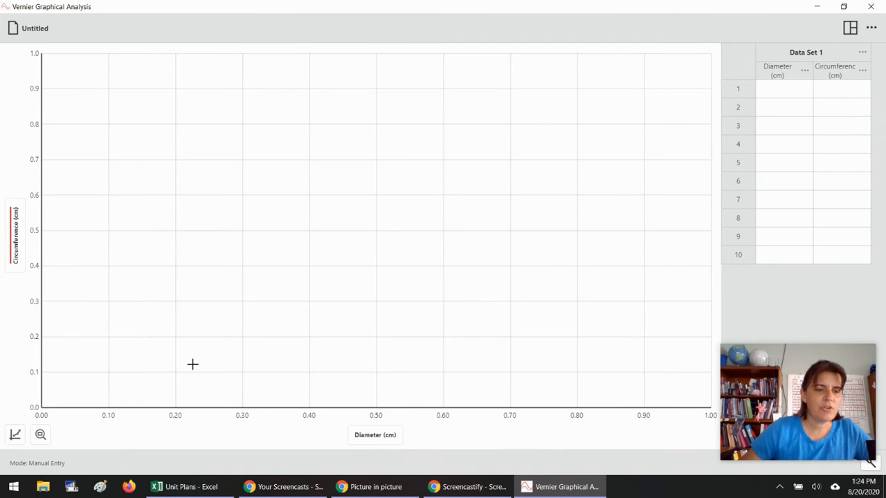
# - Set the graph title to "Circumference vs Diameter of a Circle" in the graph options
pyautogui.click(16, 435)
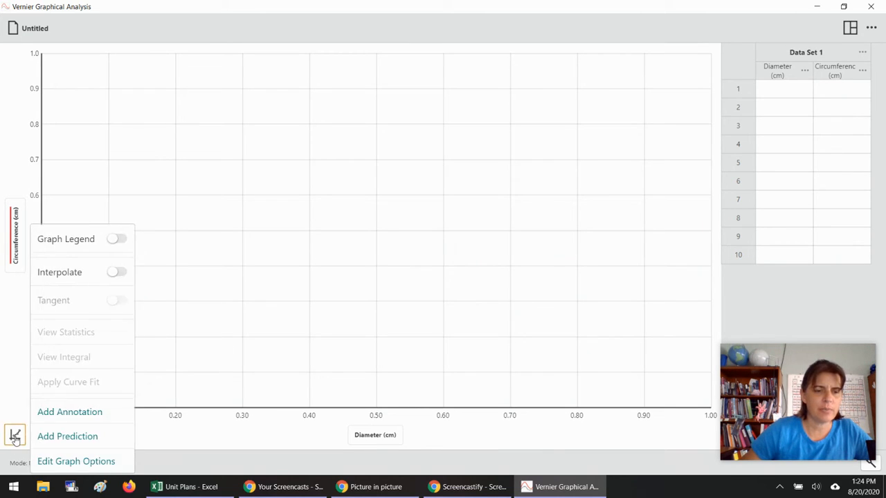
pyautogui.click(76, 462)
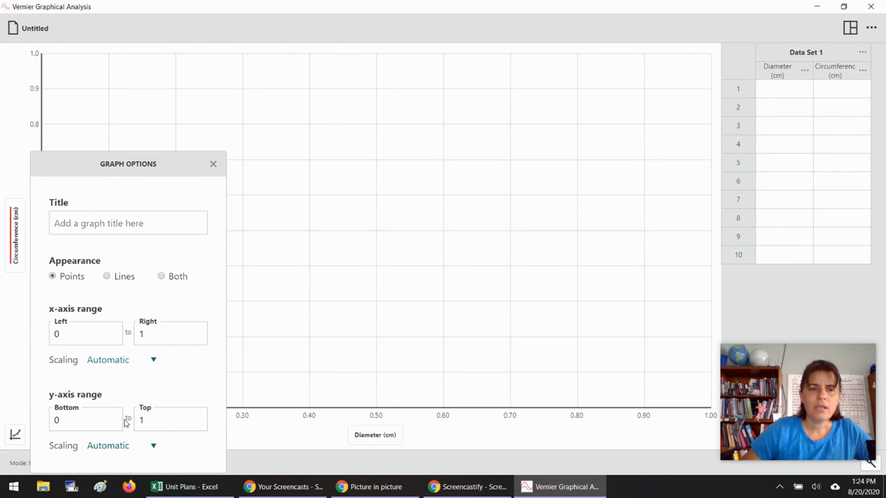
pyautogui.click(137, 227)
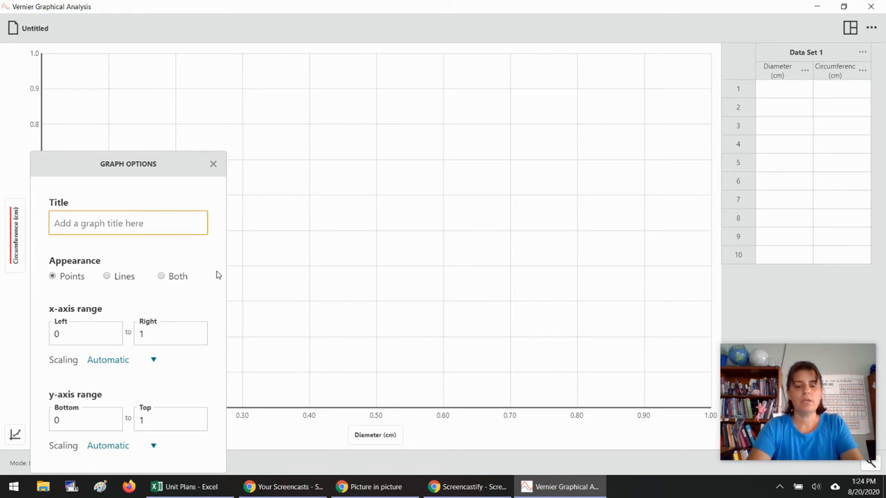
pyautogui.write('Circume')
pyautogui.press('BackSpace')
pyautogui.write('ferecne')
pyautogui.press('BackSpace')
pyautogui.press('BackSpace')
pyautogui.press('BackSpace')
pyautogui.write('nce v')
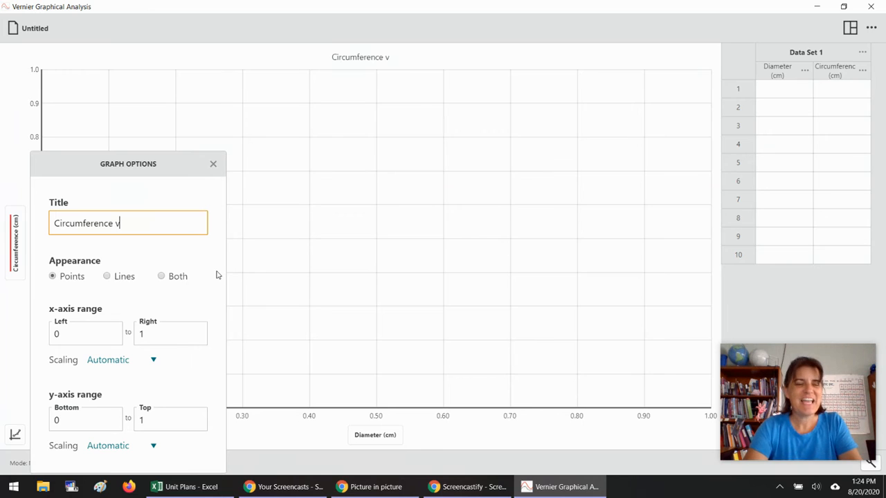
pyautogui.write('s Diamet')
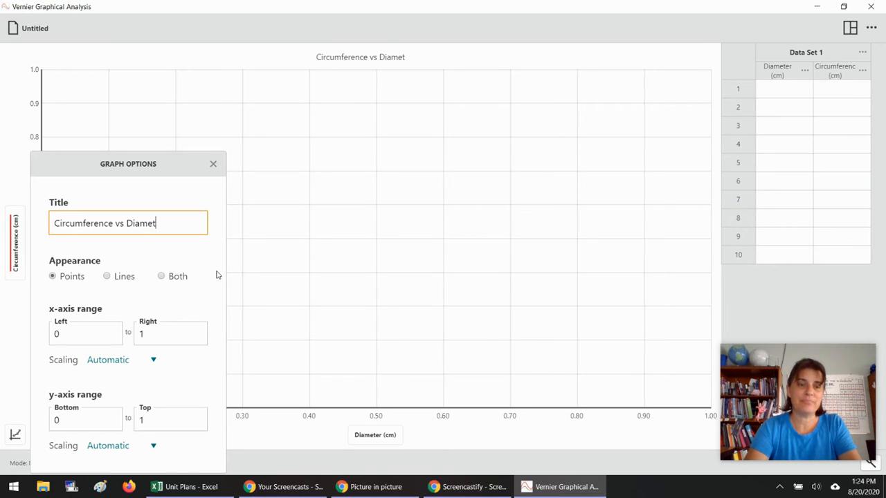
pyautogui.write('er of a Circle')
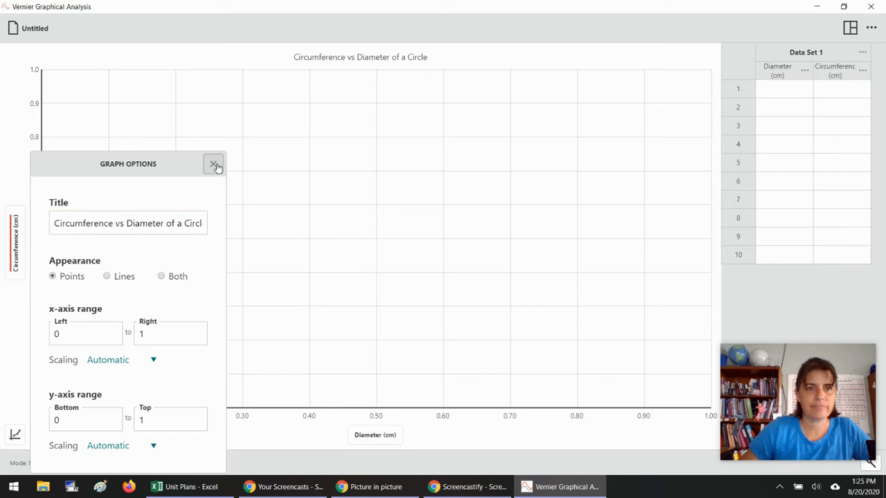
pyautogui.click(213, 164)
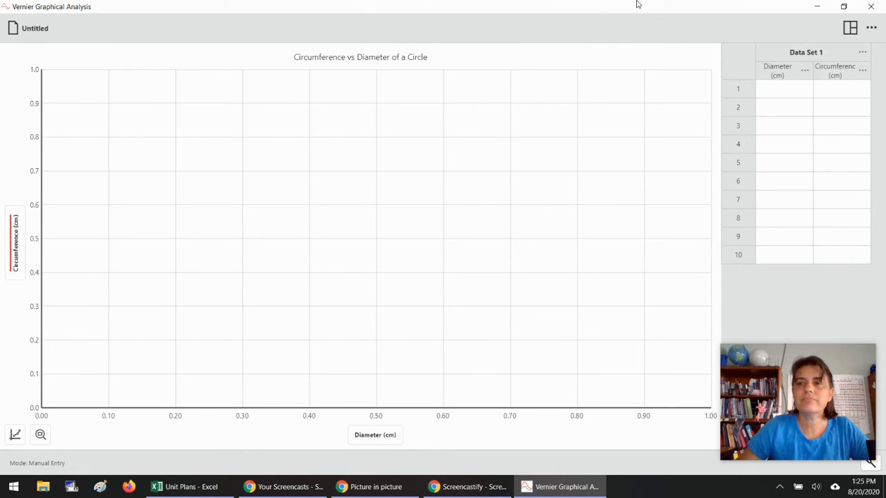
# - Enter the first two data rows: diameter 10.5 with circumference 32.1, and diameter 6 with circumference 17.9
pyautogui.click(794, 98)
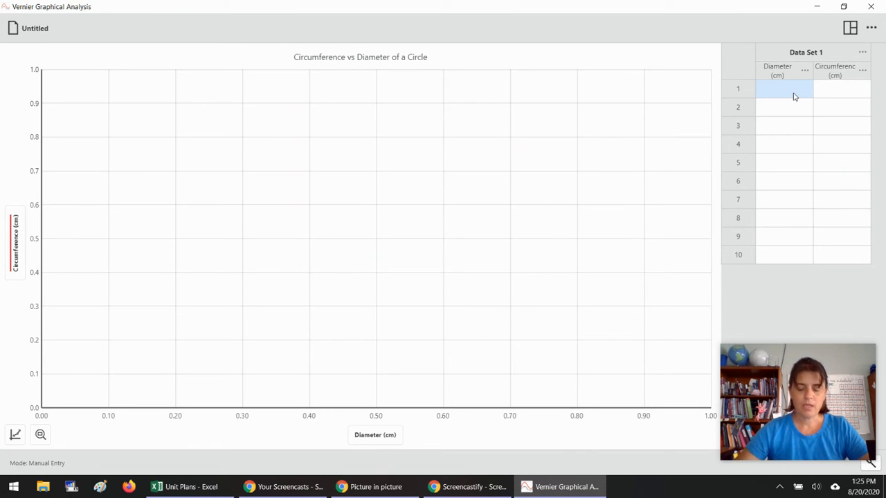
pyautogui.write('10')
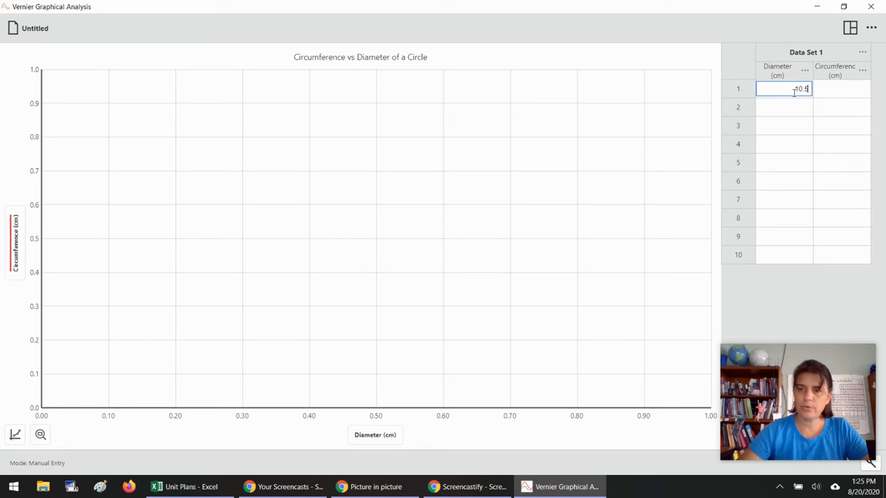
pyautogui.write('.5')
pyautogui.press('Tab')
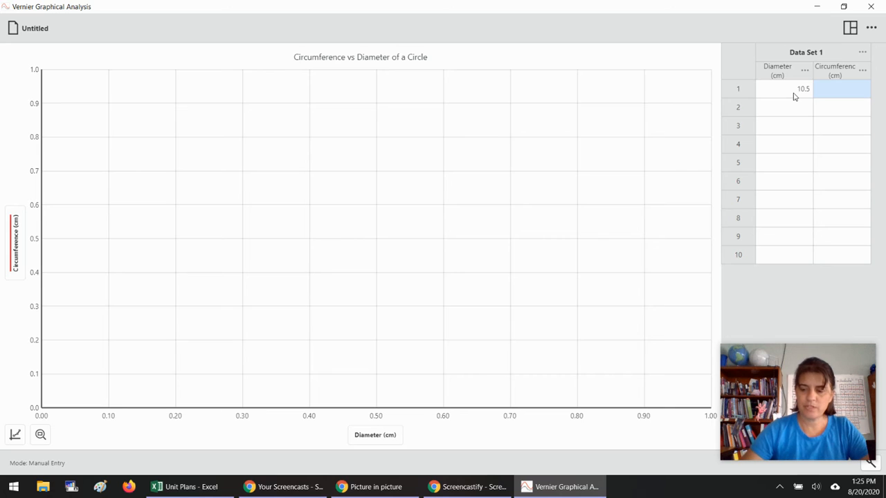
pyautogui.write('32.1')
pyautogui.press('Tab')
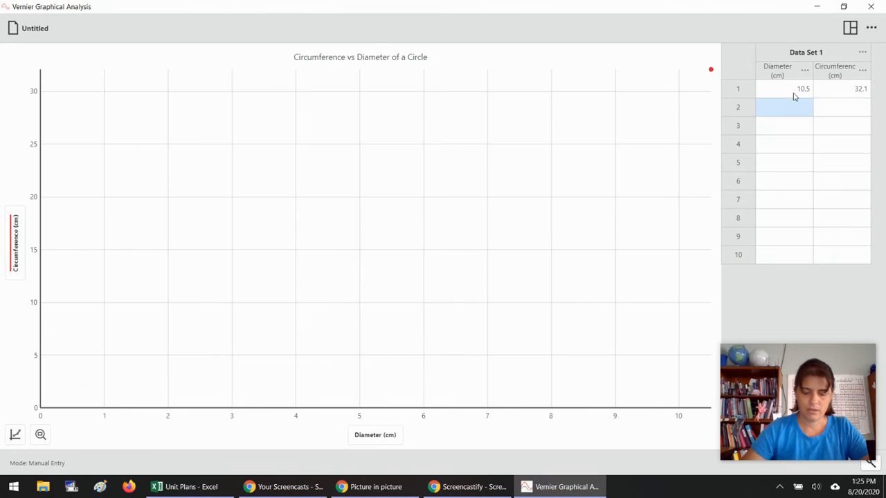
pyautogui.write('6')
pyautogui.press('Tab')
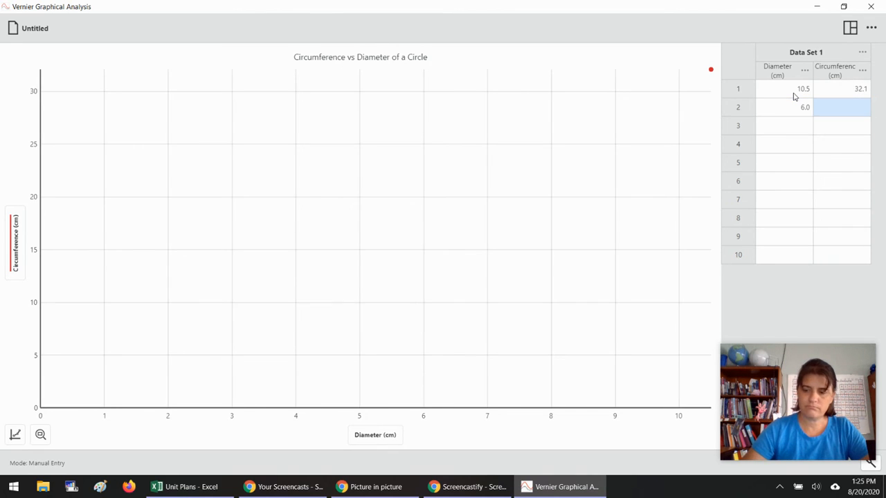
pyautogui.write('17.9')
pyautogui.press('Tab')
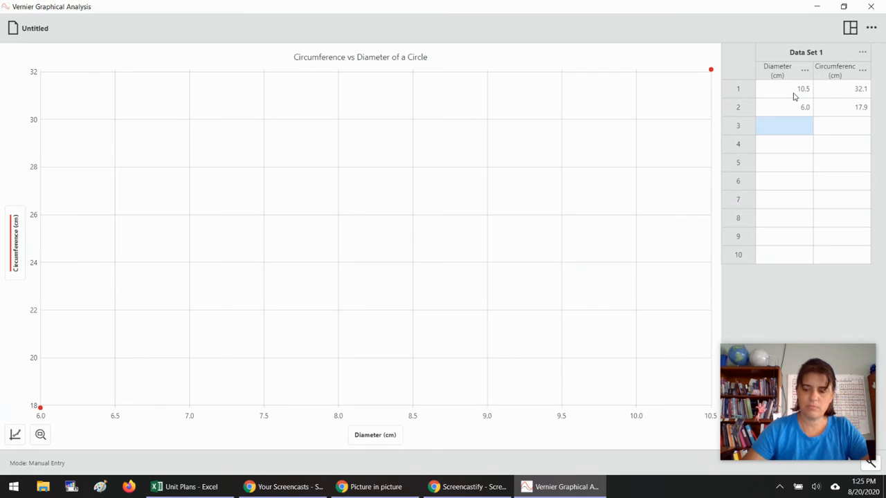
# - Enter two more data rows: diameter 2.6 with circumference 8.1, and diameter 8 with circumference 25.8
pyautogui.write('2.6')
pyautogui.press('Tab')
pyautogui.write('8.1')
pyautogui.press('Tab')
pyautogui.write('8')
pyautogui.press('Tab')
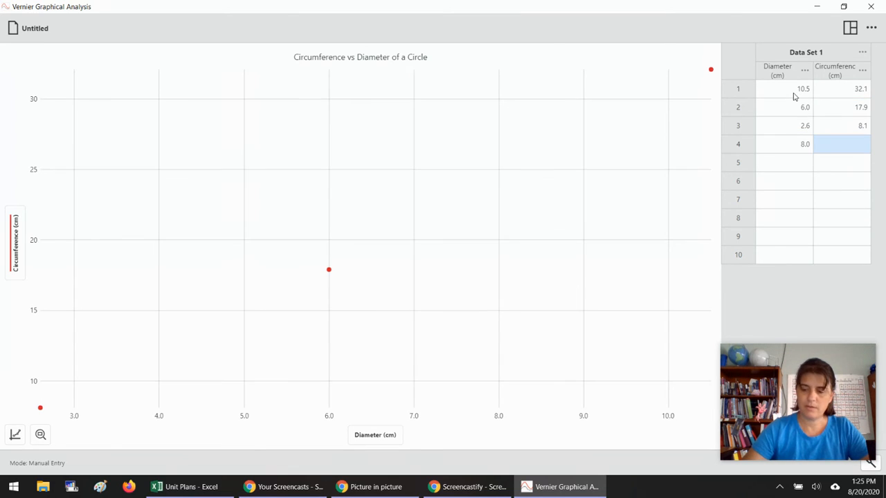
pyautogui.write('25.8')
pyautogui.press('Tab')
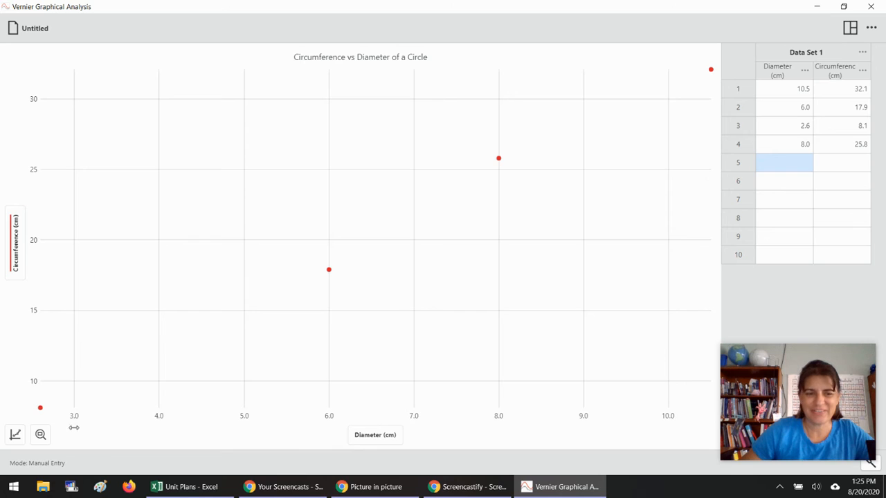
# - In the graph options, set both x-axis and y-axis scaling to Always Show 0
pyautogui.click(16, 435)
pyautogui.click(54, 462)
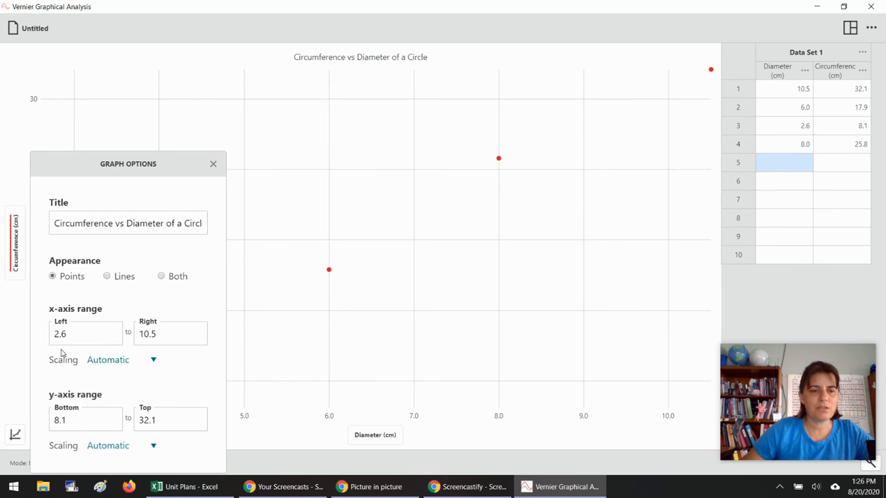
pyautogui.click(153, 361)
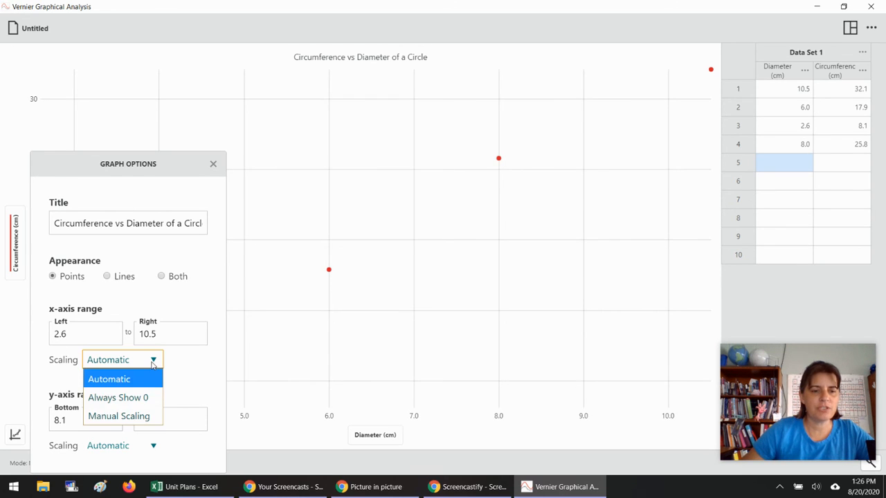
pyautogui.click(137, 399)
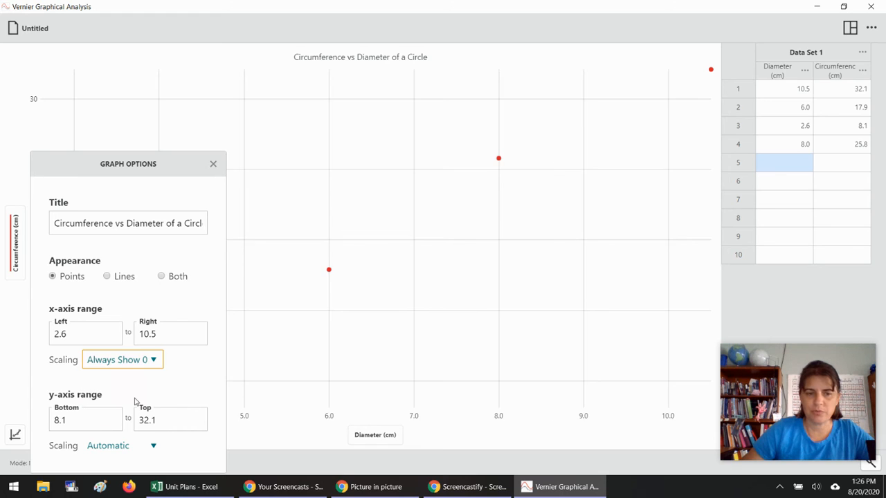
pyautogui.click(152, 446)
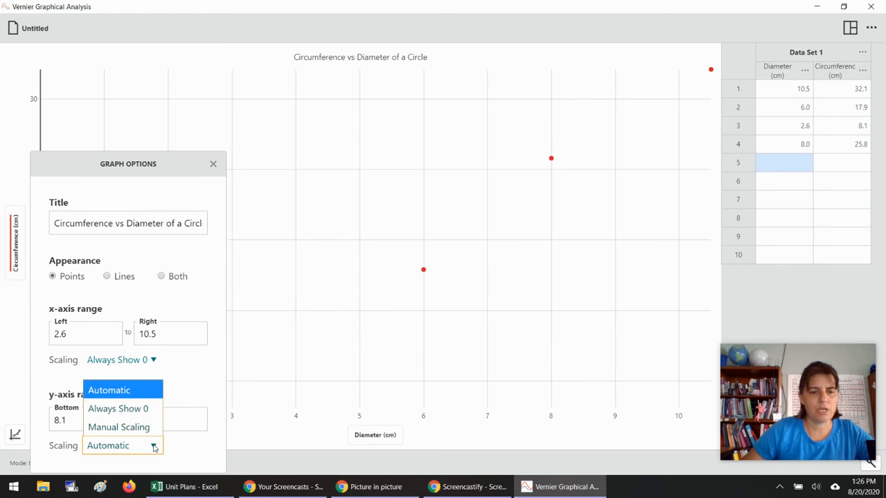
pyautogui.click(122, 416)
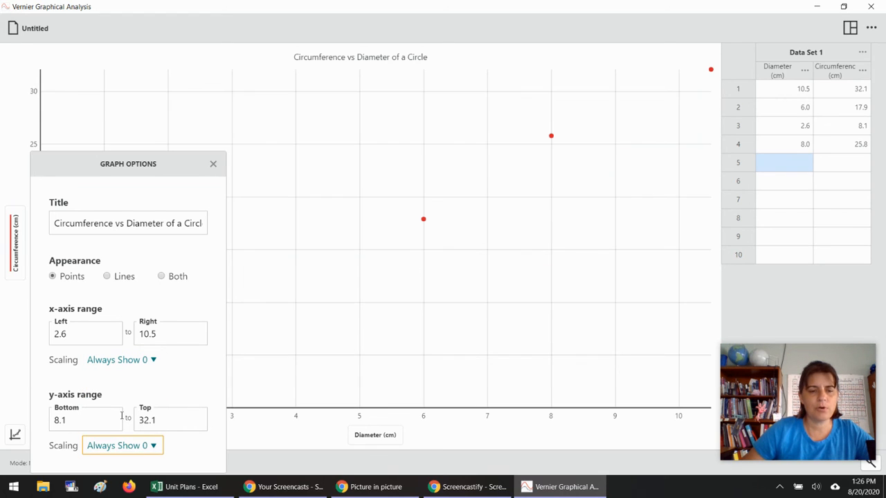
pyautogui.click(213, 166)
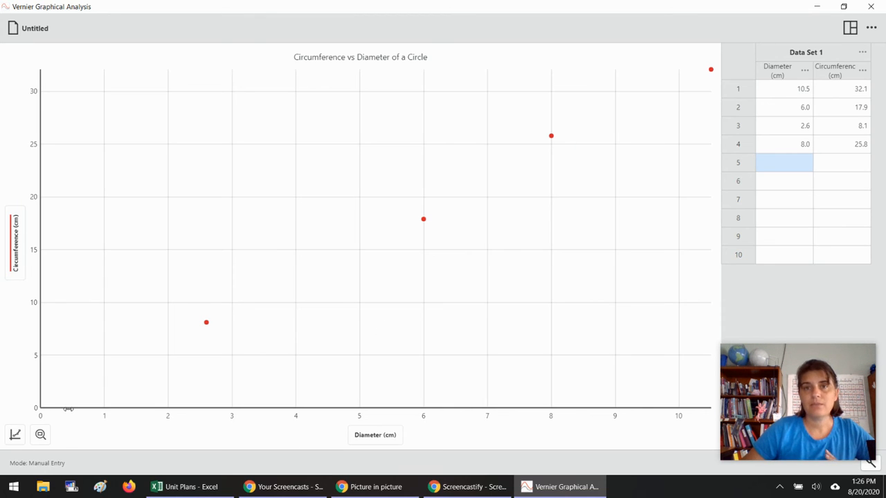
# - Apply a Linear curve fit to the data
pyautogui.click(15, 434)
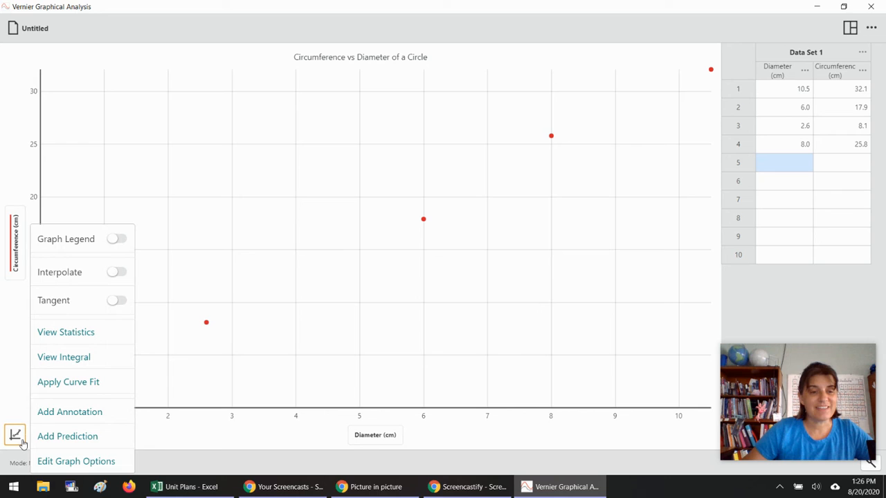
pyautogui.click(51, 387)
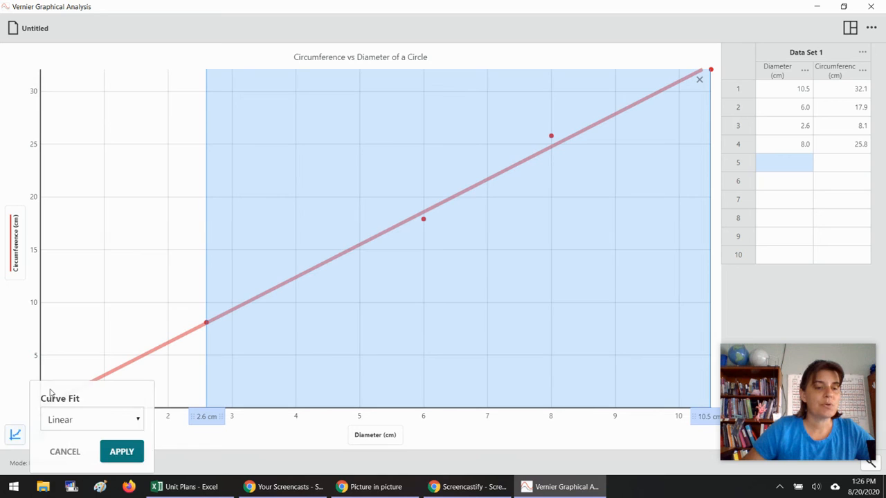
pyautogui.click(138, 421)
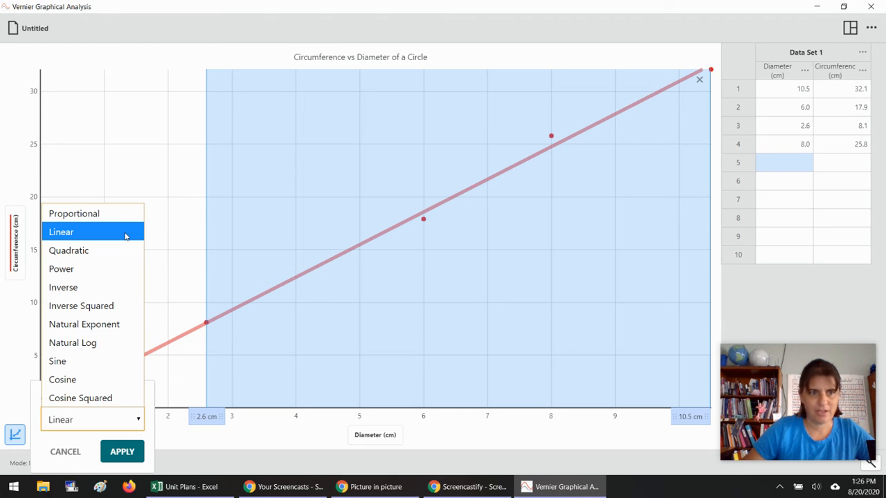
pyautogui.click(90, 239)
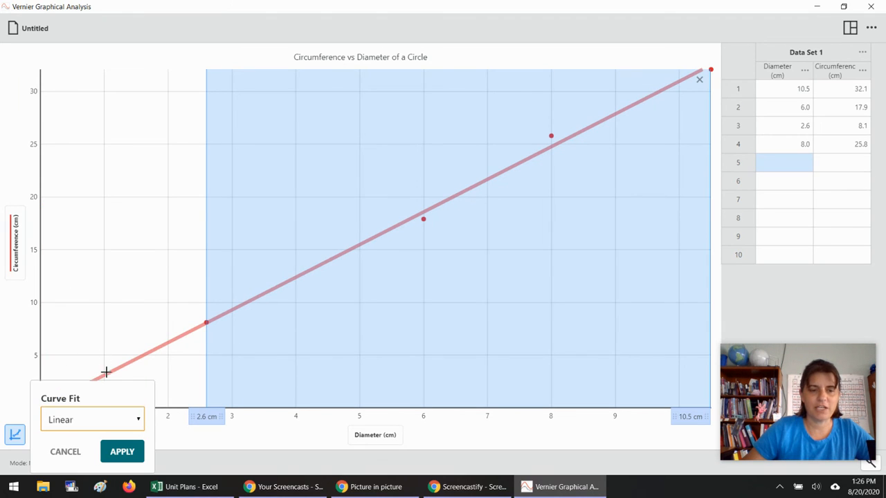
pyautogui.click(124, 449)
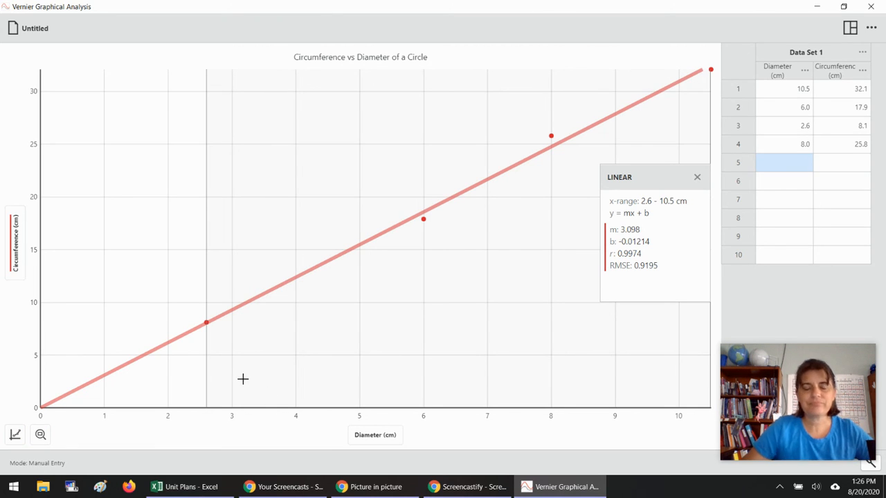
# - Examine the data point at diameter 6.0 cm on the graph, then dismiss the examine marker
pyautogui.click(352, 353)
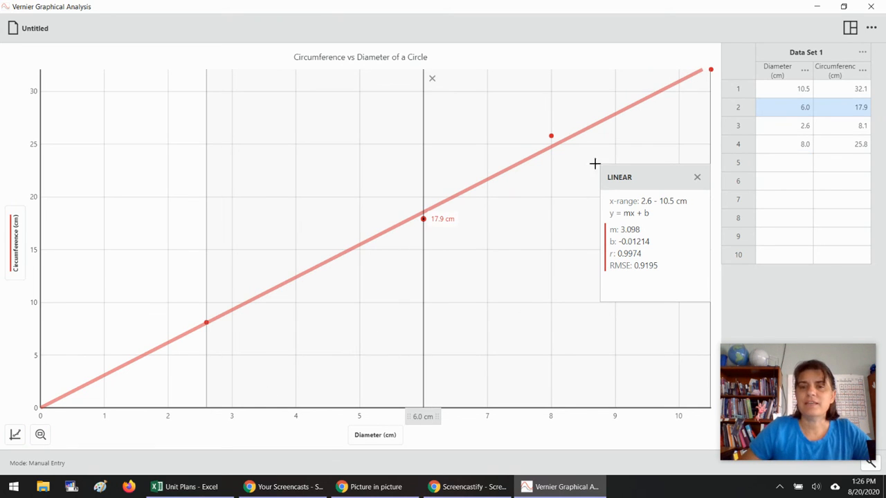
pyautogui.click(432, 79)
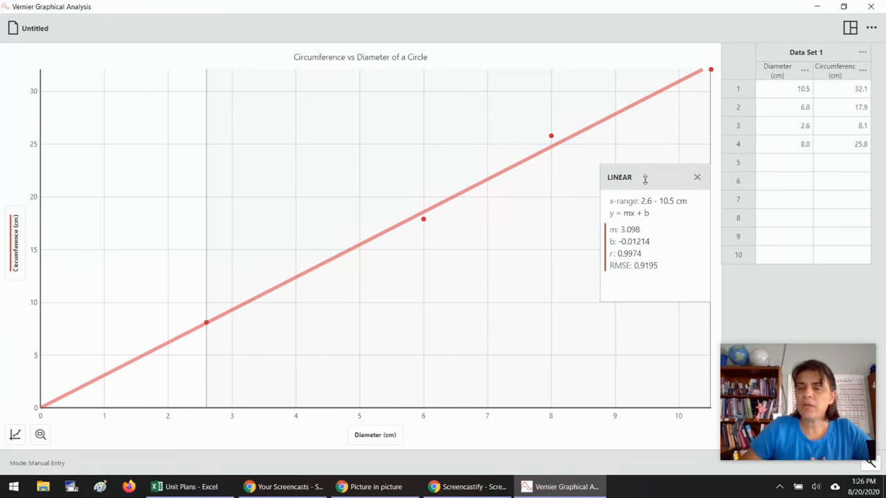